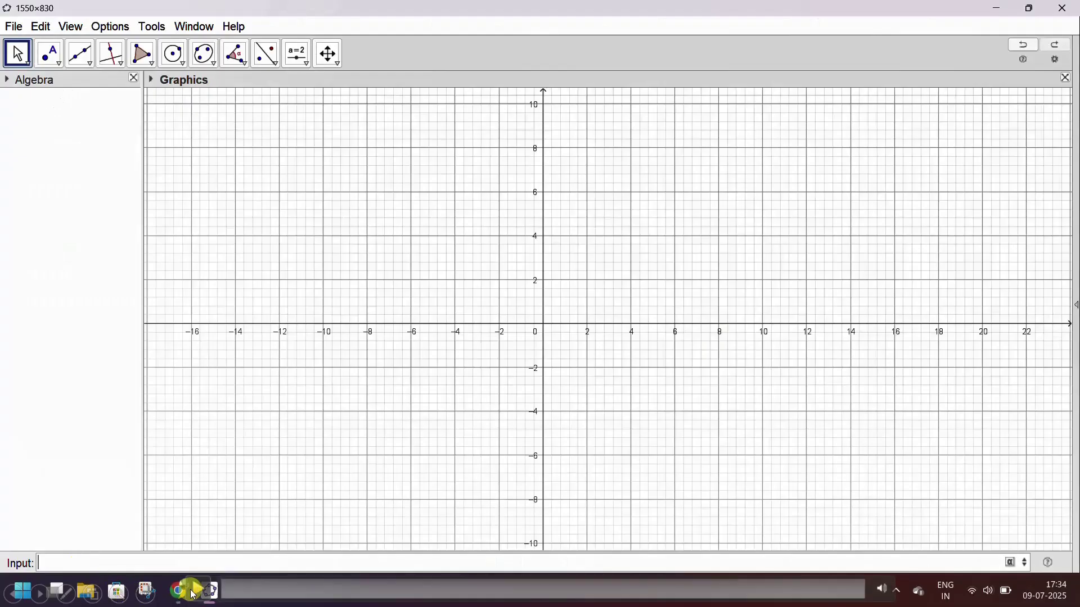
- Plot the functions f(x) = x and g(x) = x^2
{"action": "type", "text": "f(x) = x"}
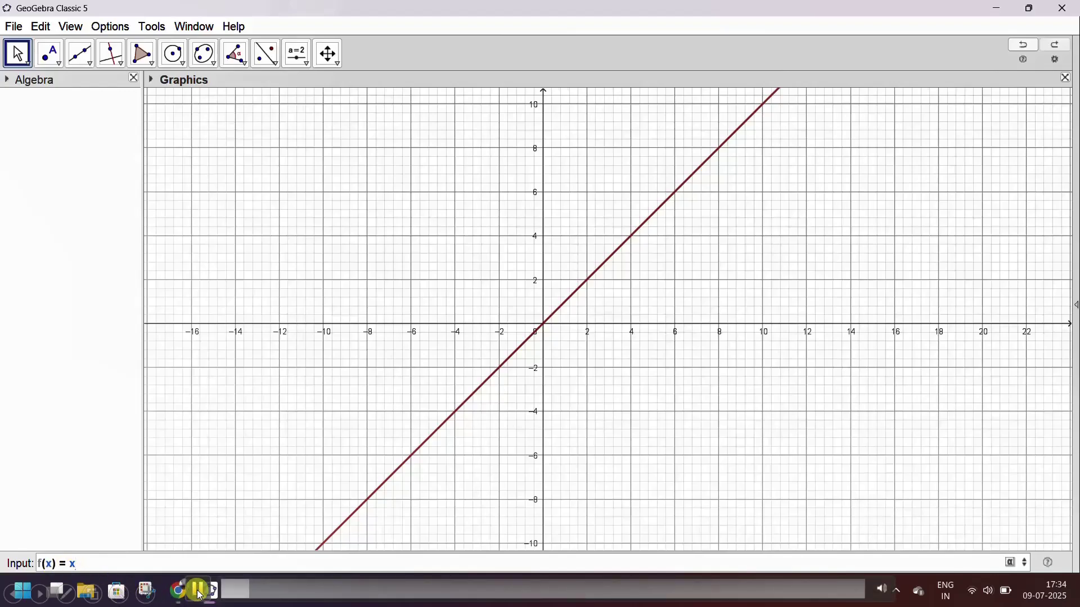
{"action": "key", "text": "Return"}
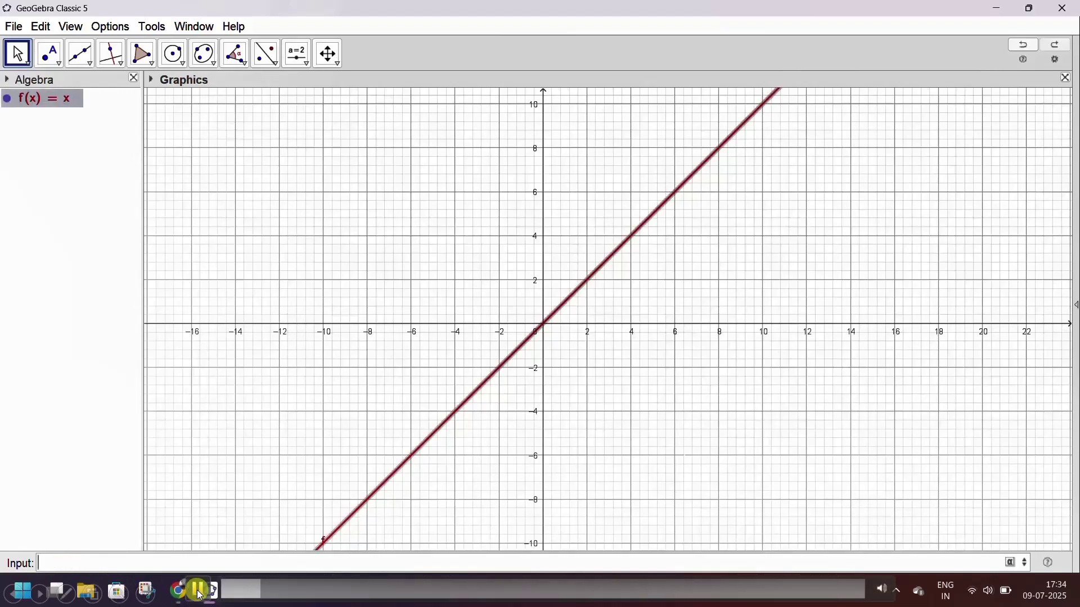
{"action": "left_click_drag", "start_coordinate": [686, 457], "coordinate": [699, 441]}
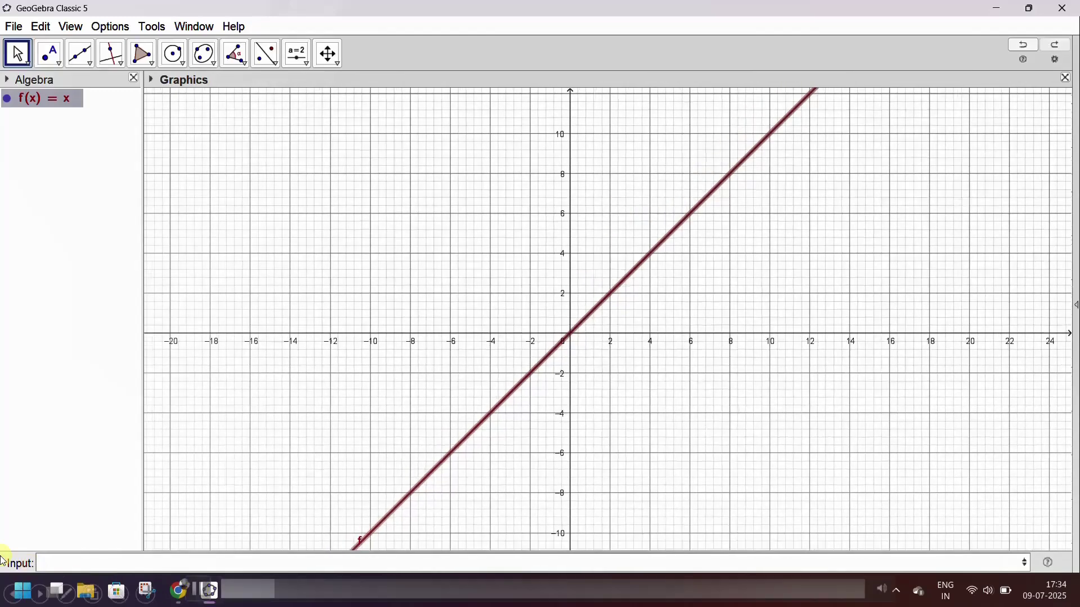
{"action": "left_click", "coordinate": [52, 564]}
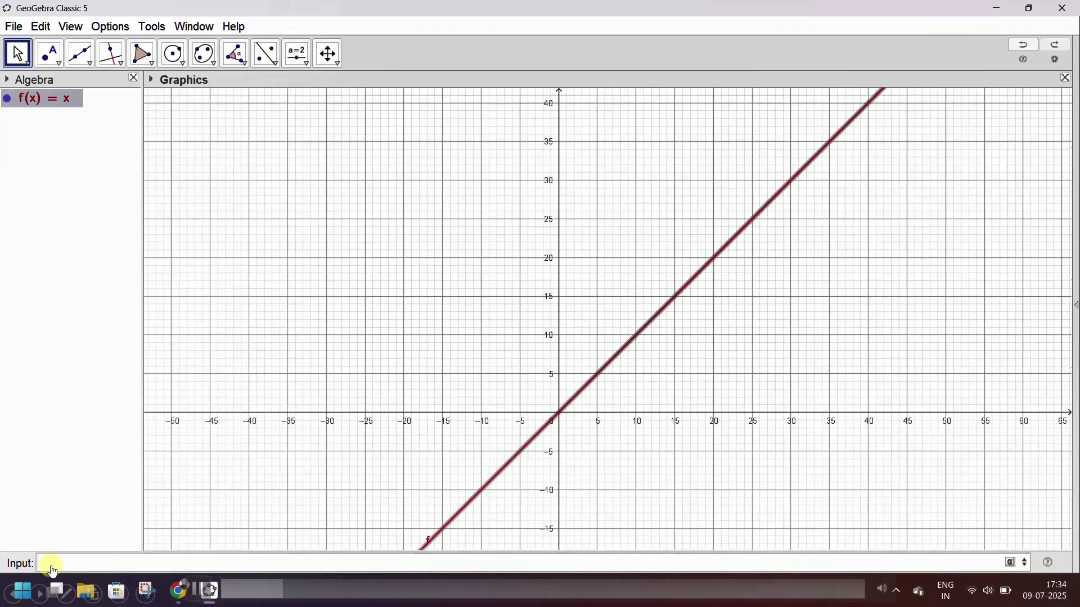
{"action": "type", "text": "g(x) = x^2"}
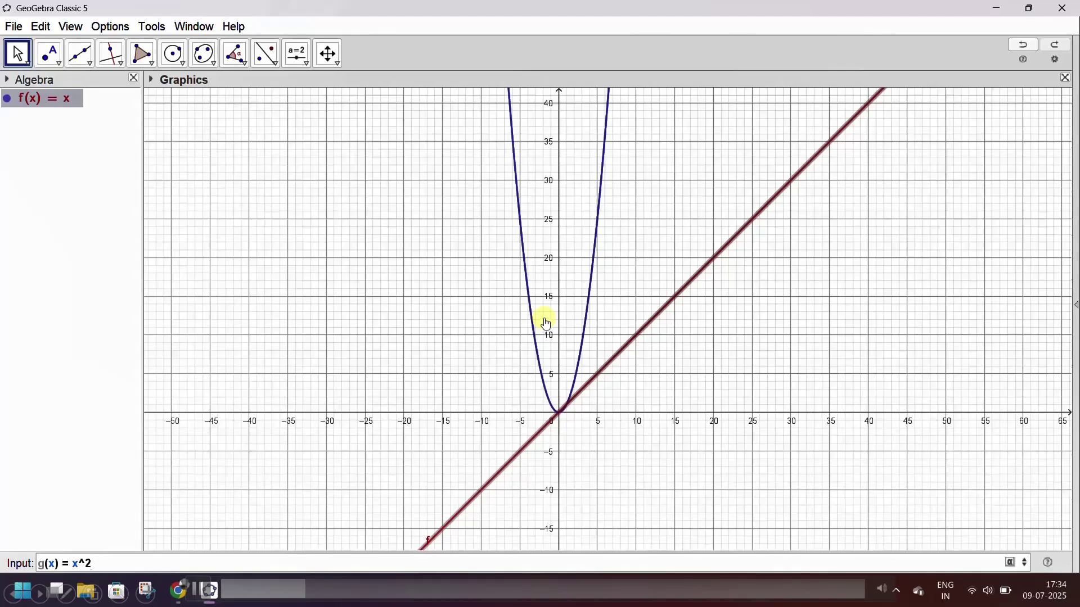
{"action": "key", "text": "Return"}
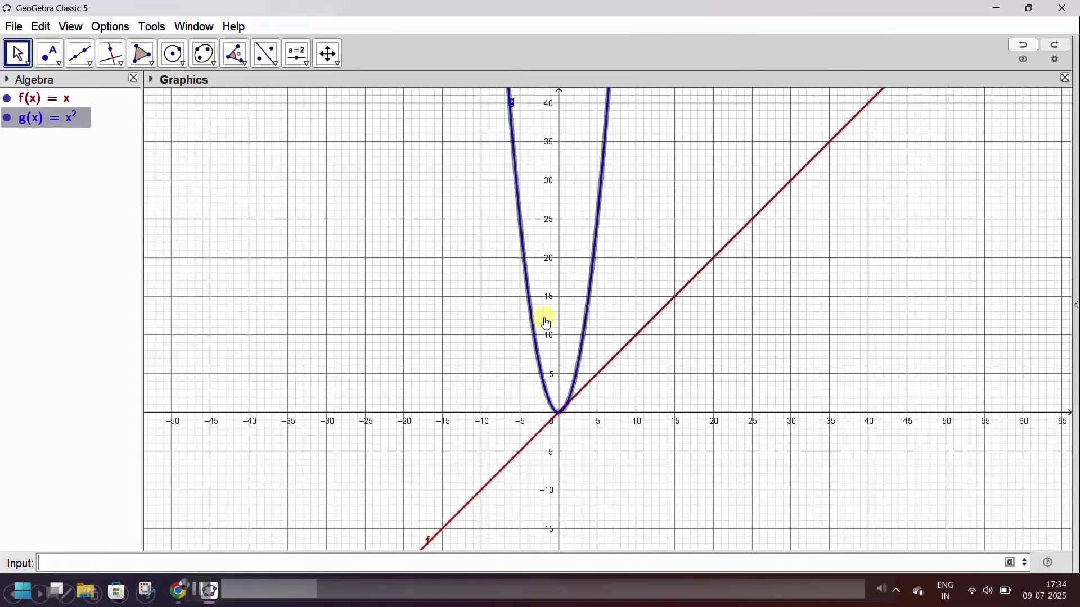
- Mark the intersection points of the parabola g and the line f with the Intersect tool
{"action": "scroll", "coordinate": [596, 439], "scroll_direction": "up", "scroll_amount": 5}
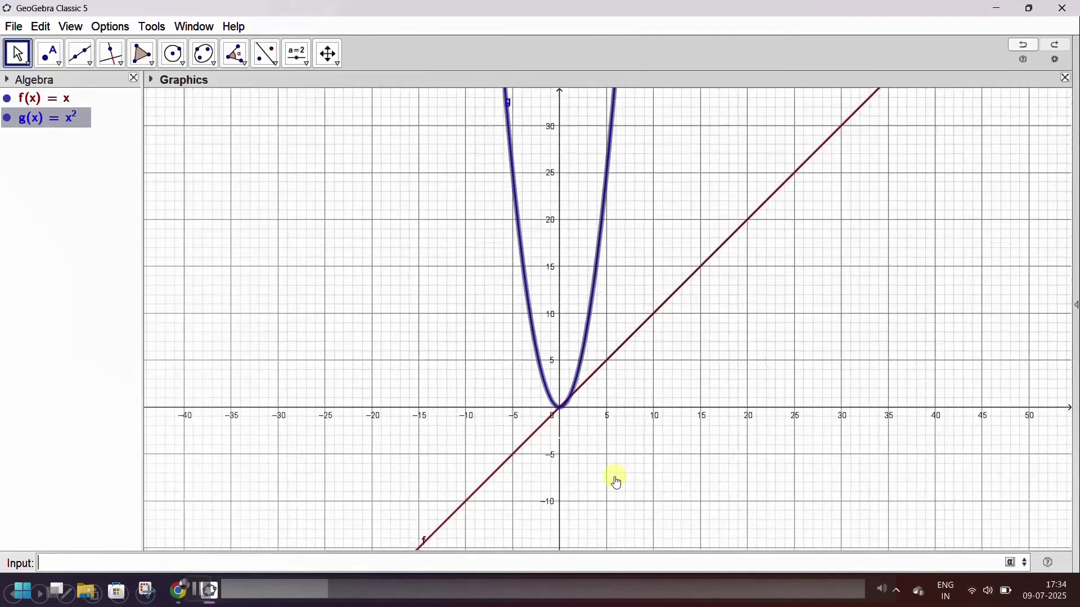
{"action": "scroll", "coordinate": [613, 462], "scroll_direction": "up", "scroll_amount": 4}
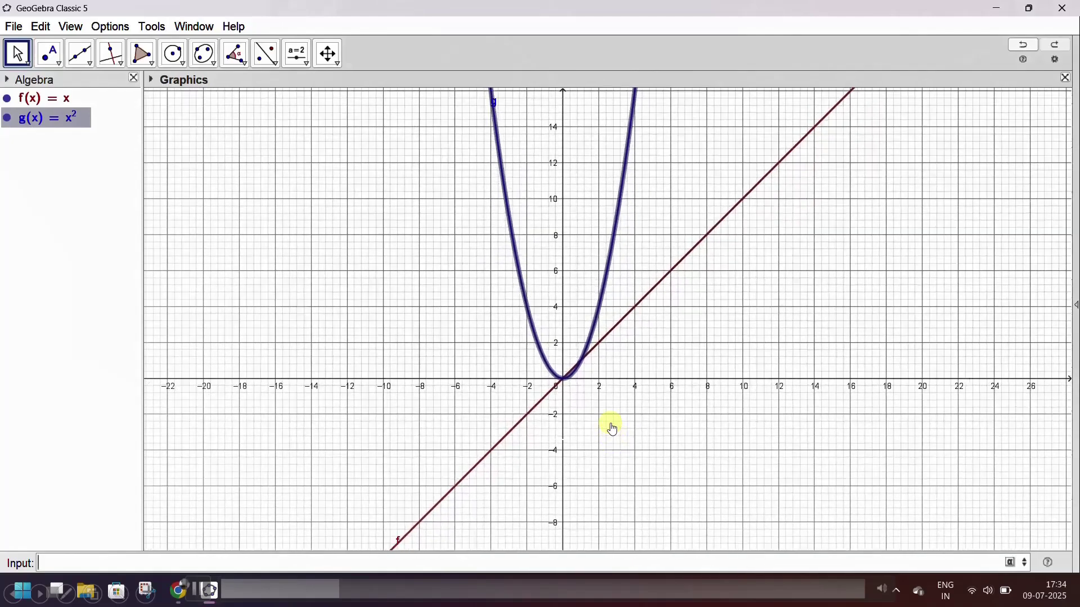
{"action": "scroll", "coordinate": [606, 413], "scroll_direction": "up", "scroll_amount": 4}
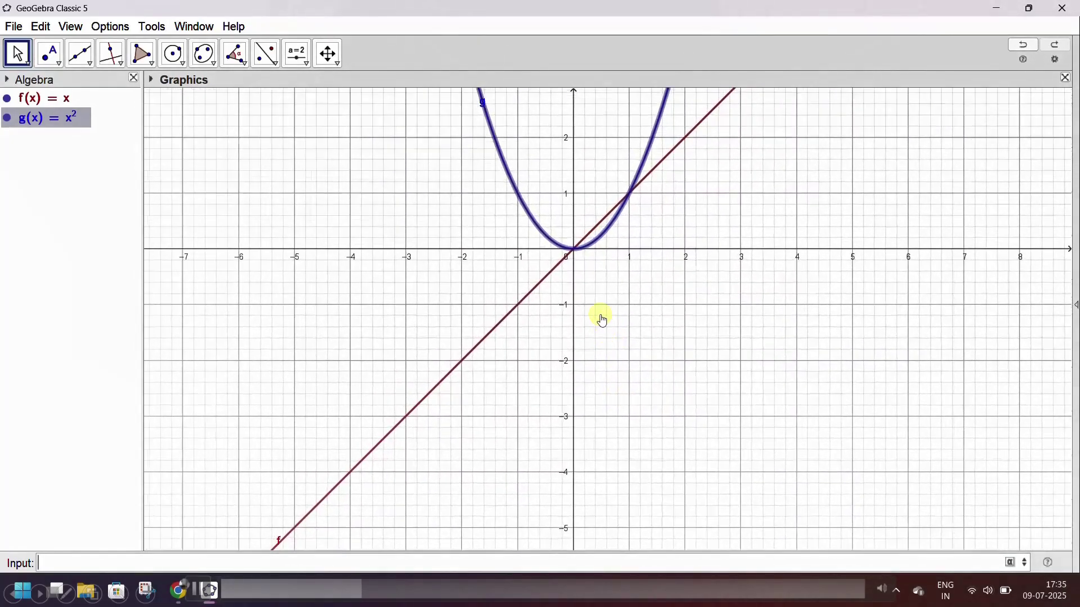
{"action": "left_click_drag", "start_coordinate": [650, 385], "coordinate": [641, 466]}
{"action": "scroll", "coordinate": [588, 278], "scroll_direction": "up", "scroll_amount": 2}
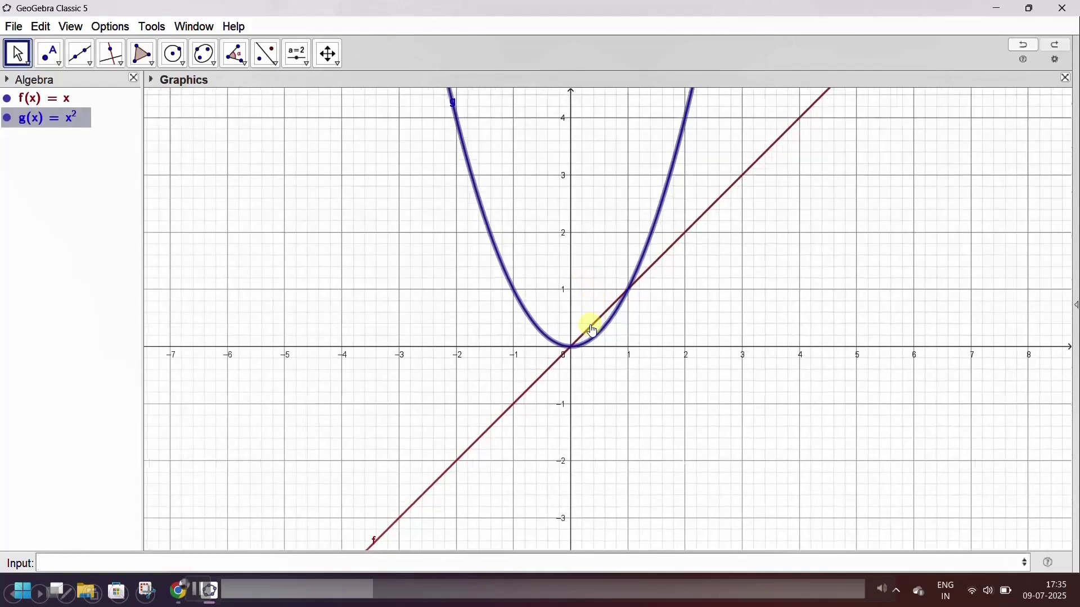
{"action": "scroll", "coordinate": [580, 337], "scroll_direction": "up", "scroll_amount": 2}
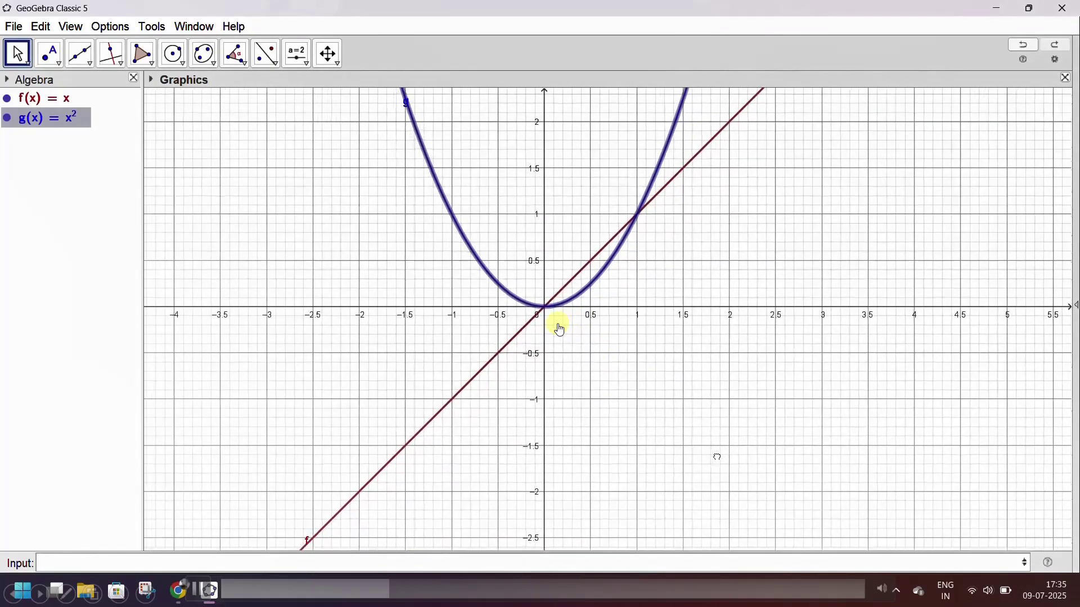
{"action": "left_click_drag", "start_coordinate": [560, 331], "coordinate": [567, 321]}
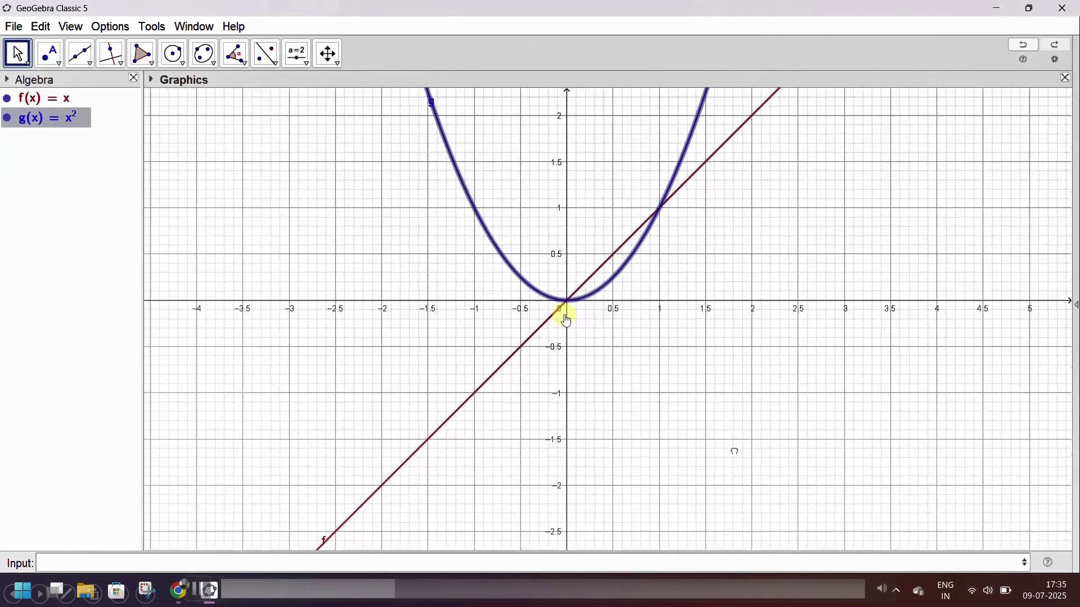
{"action": "left_click", "coordinate": [74, 562]}
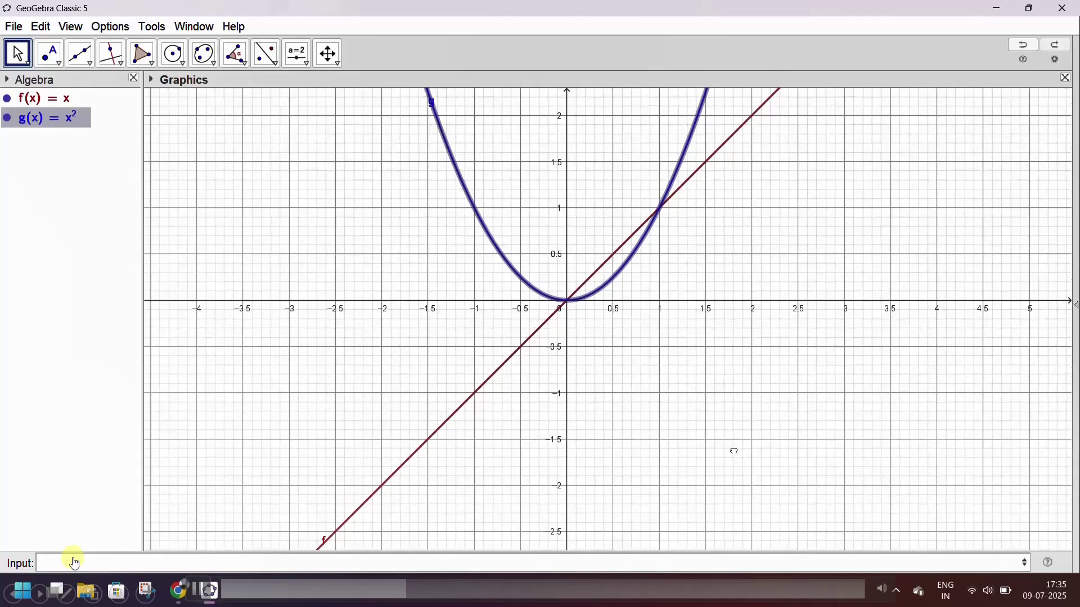
{"action": "left_click", "coordinate": [120, 65]}
{"action": "left_click", "coordinate": [90, 66]}
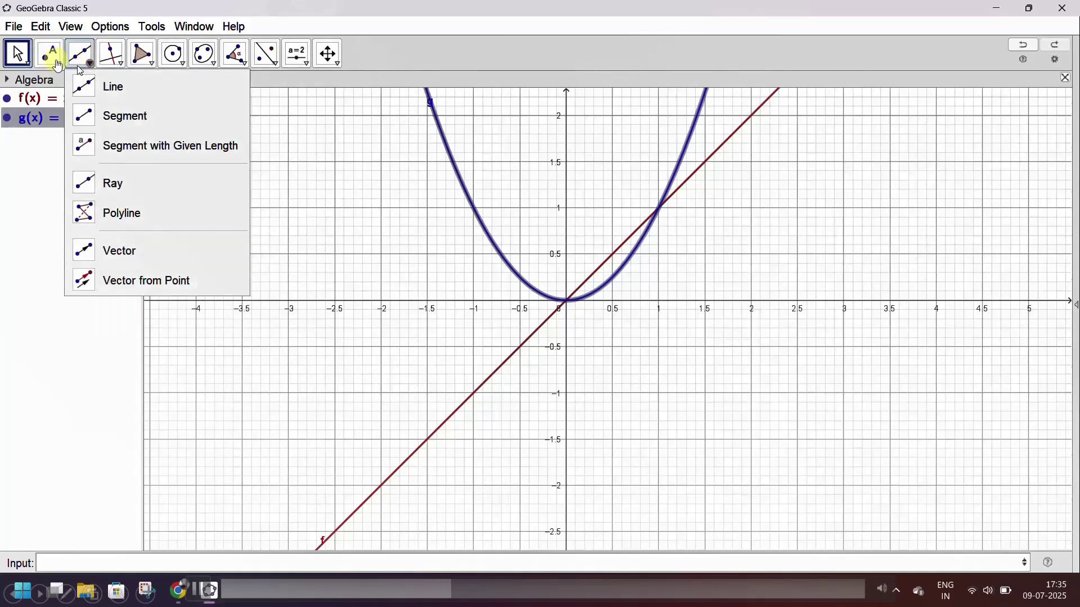
{"action": "left_click", "coordinate": [57, 70]}
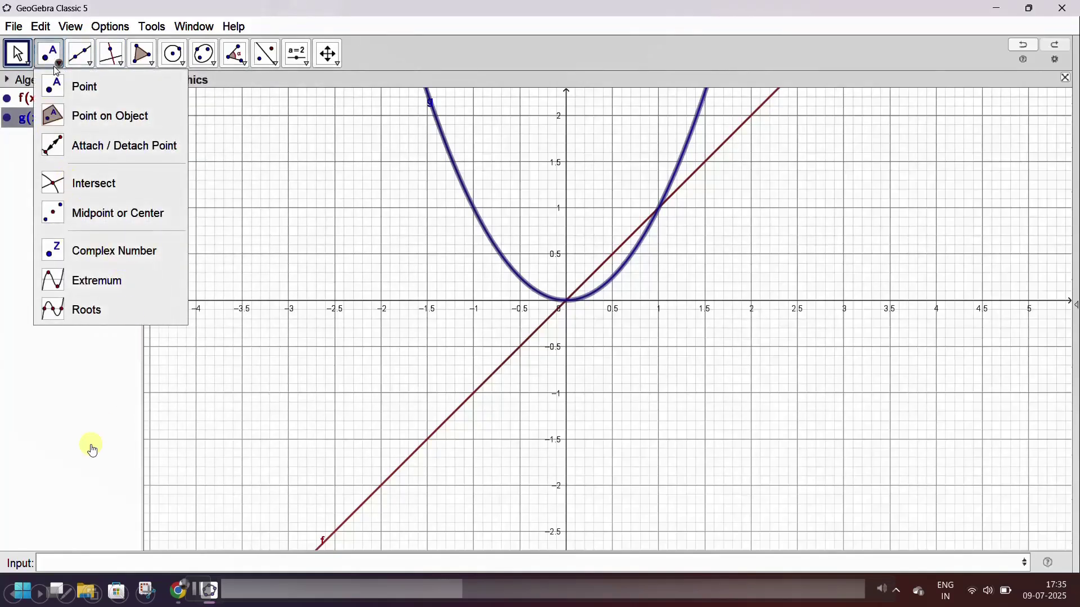
{"action": "left_click", "coordinate": [82, 186]}
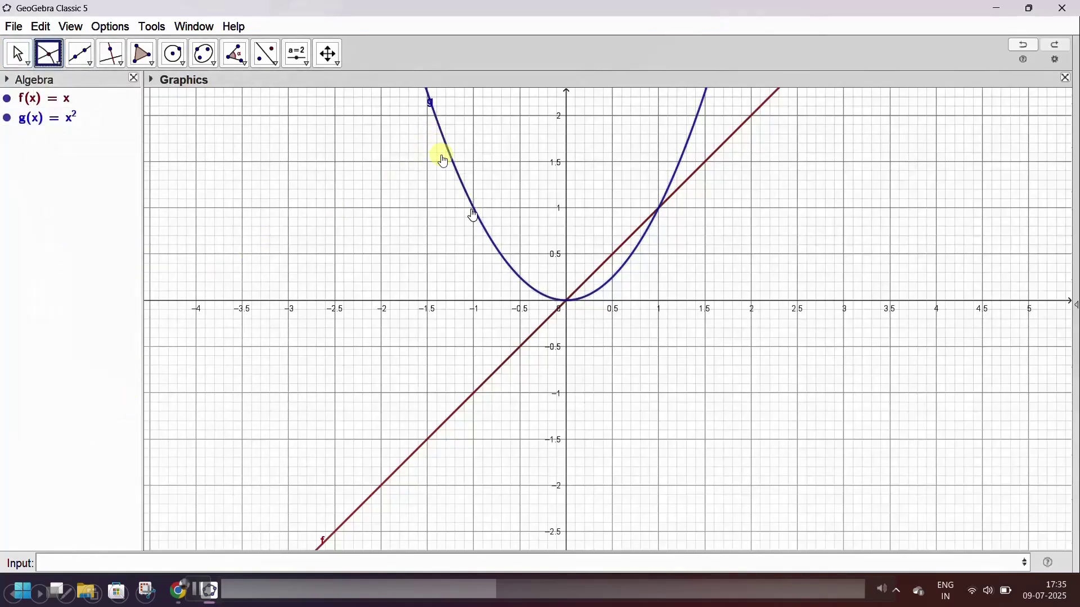
{"action": "left_click", "coordinate": [461, 186]}
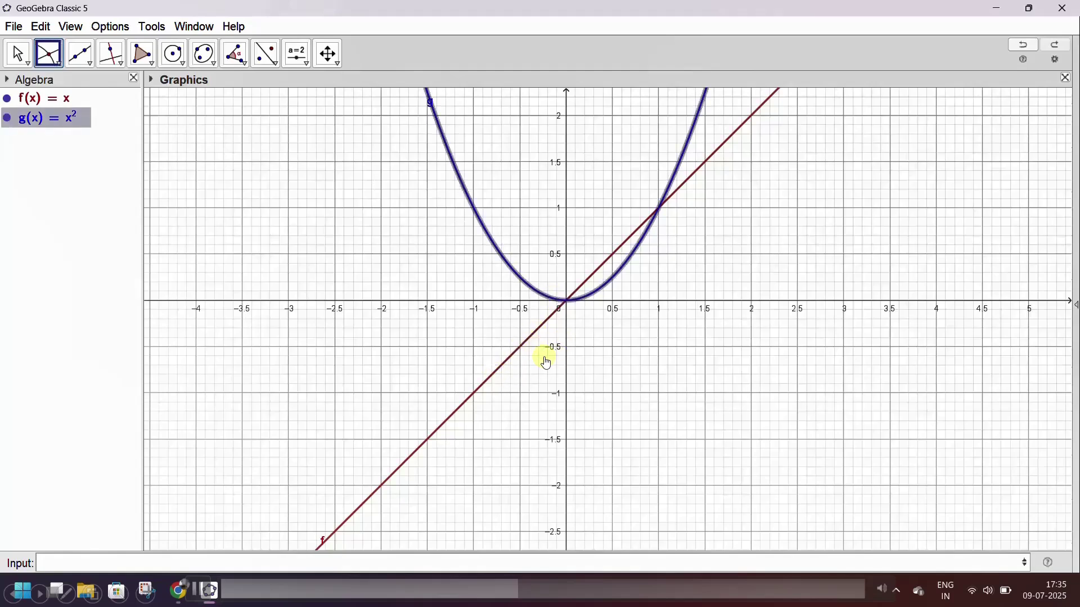
{"action": "left_click", "coordinate": [495, 381]}
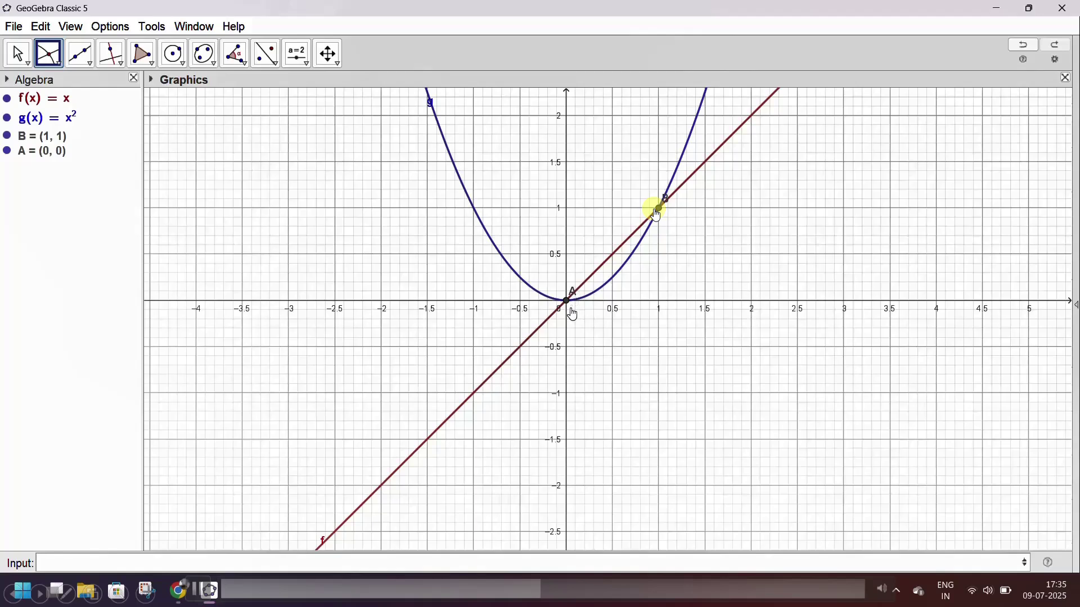
{"action": "key", "text": "Escape"}
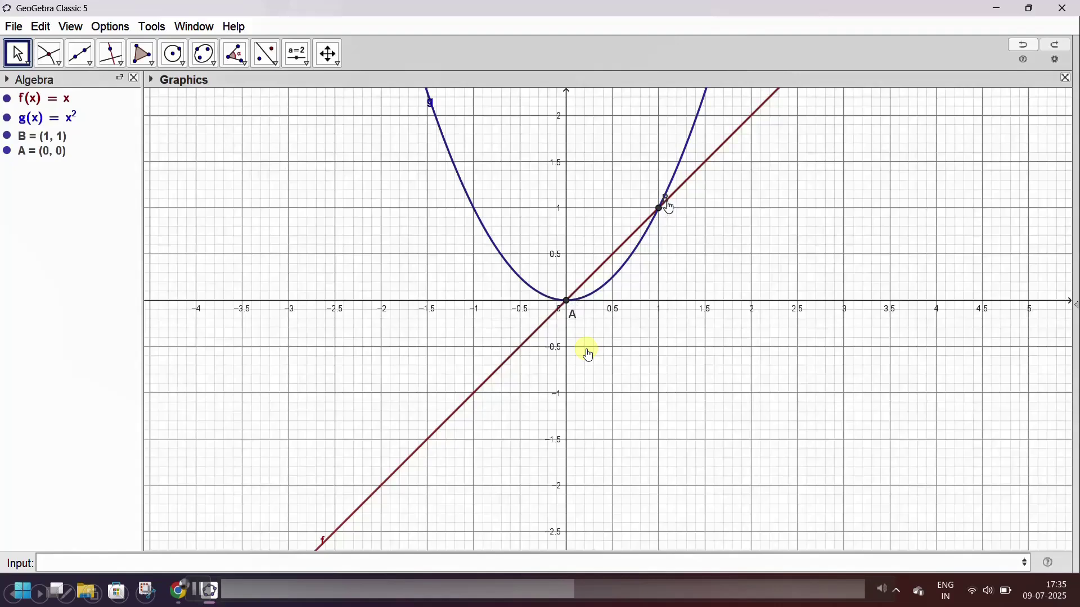
- Move point B's label just below the point and set point A's label to Name & Value
{"action": "left_click_drag", "start_coordinate": [669, 208], "coordinate": [676, 227]}
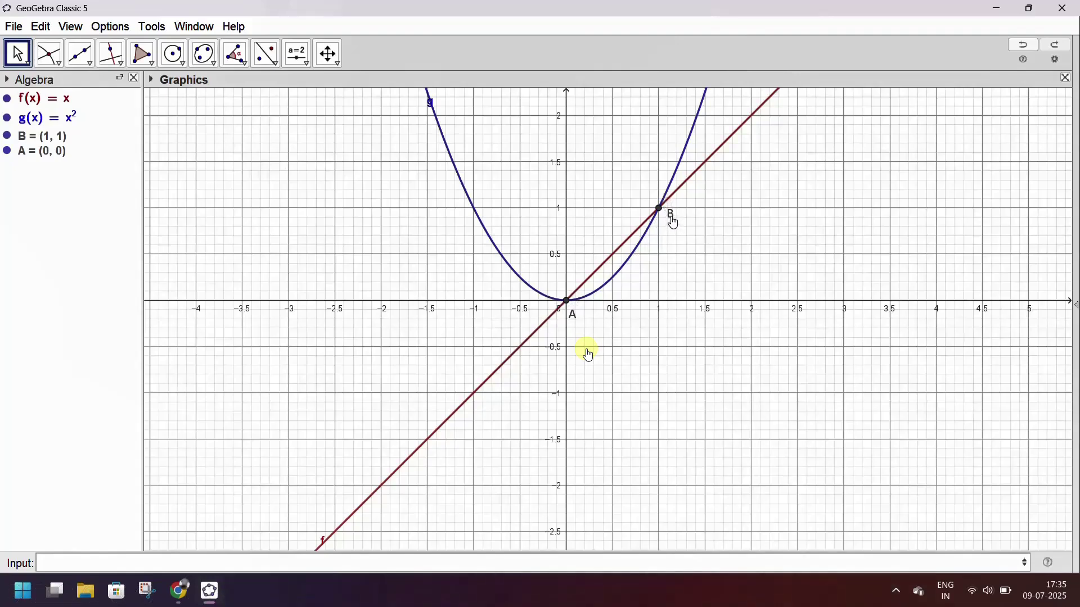
{"action": "right_click", "coordinate": [569, 307]}
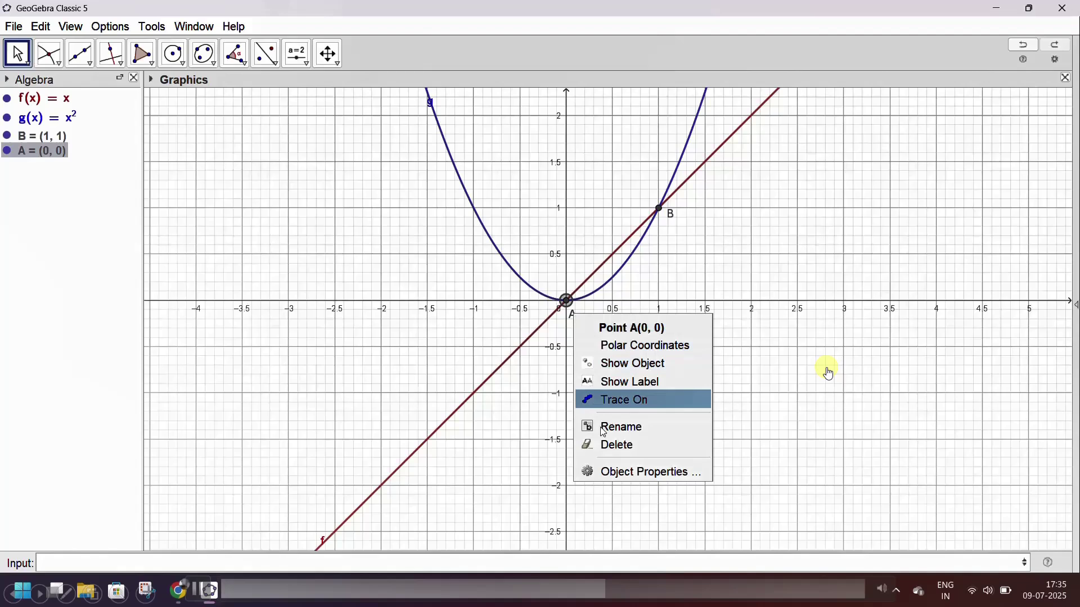
{"action": "left_click", "coordinate": [605, 472]}
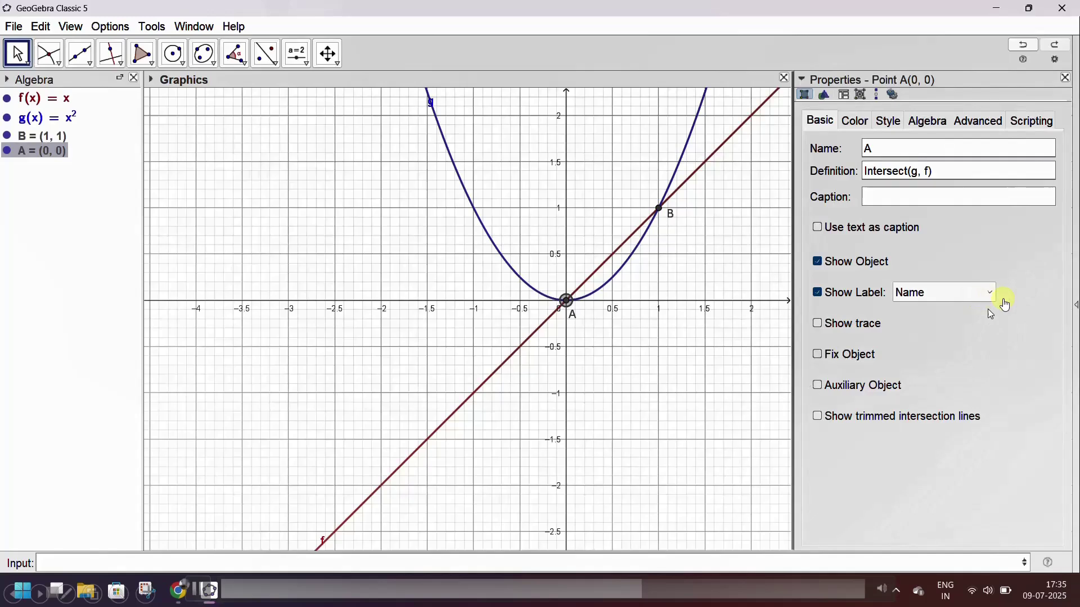
{"action": "left_click", "coordinate": [975, 298]}
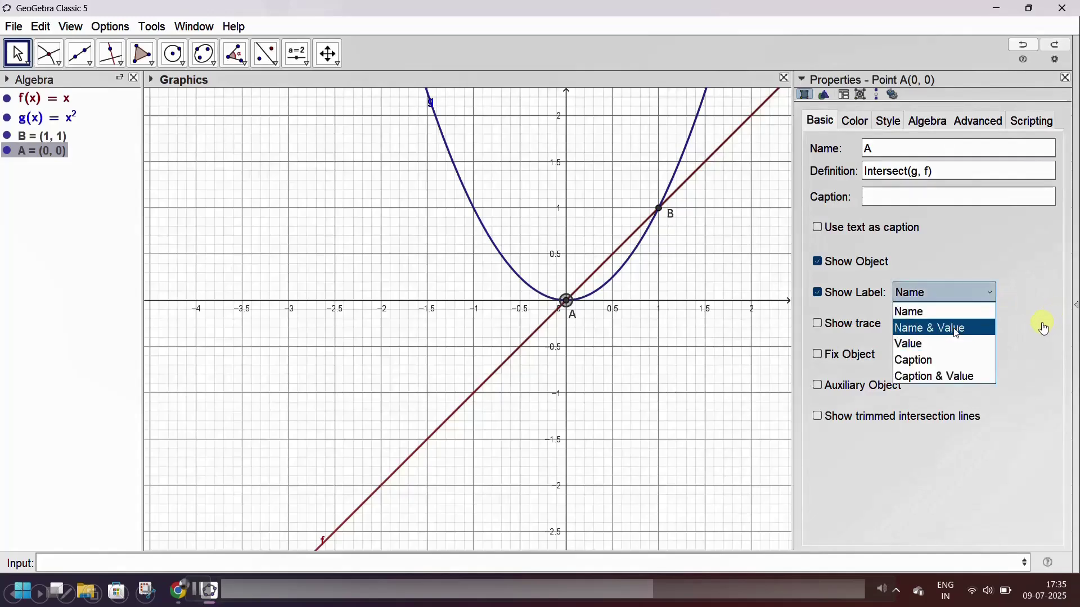
{"action": "left_click", "coordinate": [958, 330]}
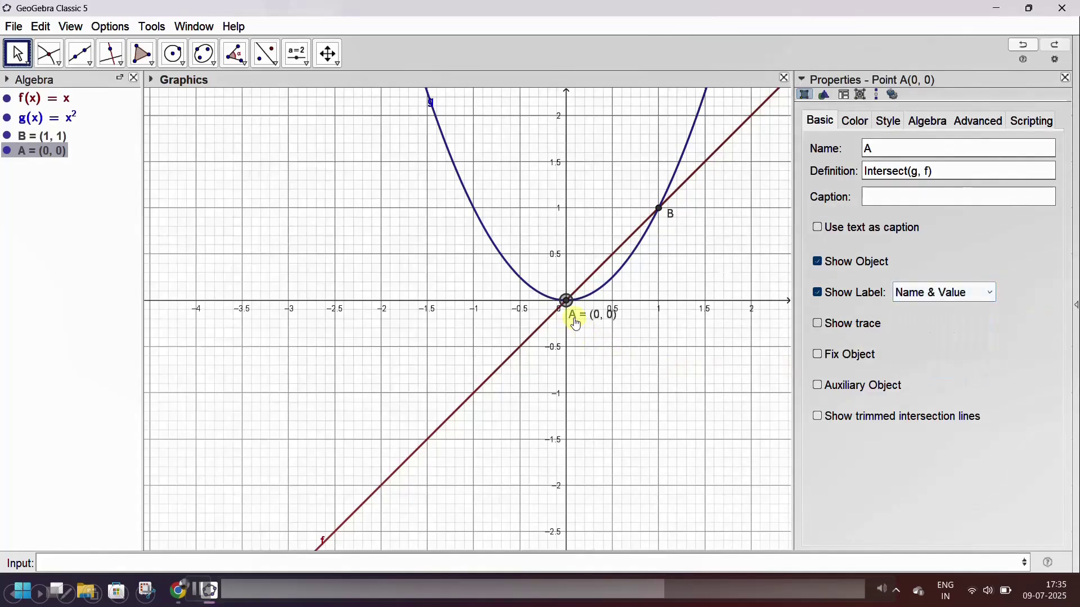
- Set the label of intersection point B to Name & Value
{"action": "left_click", "coordinate": [659, 209]}
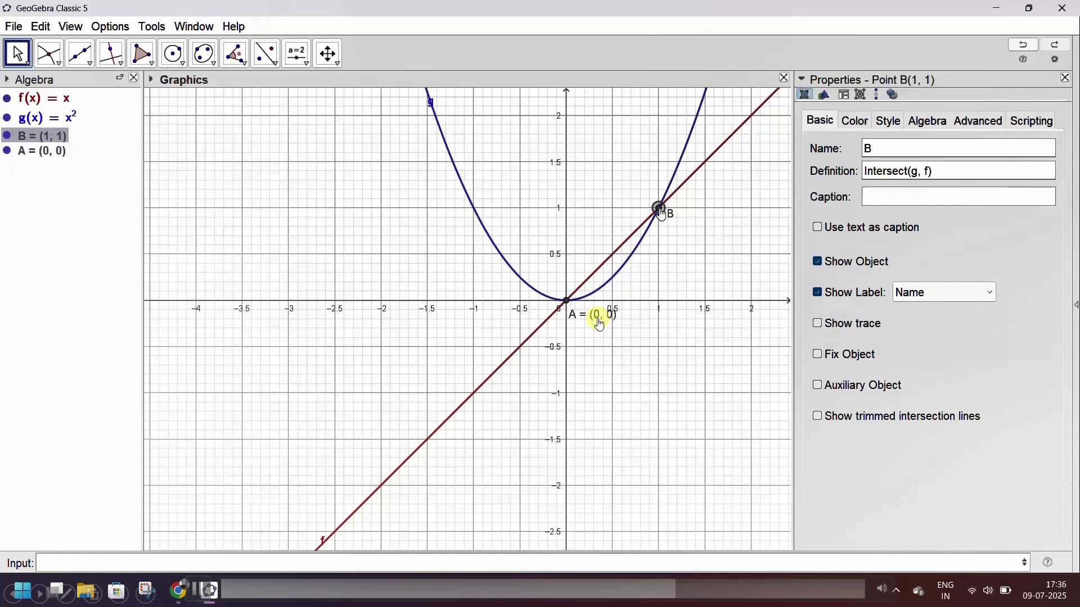
{"action": "right_click", "coordinate": [658, 209]}
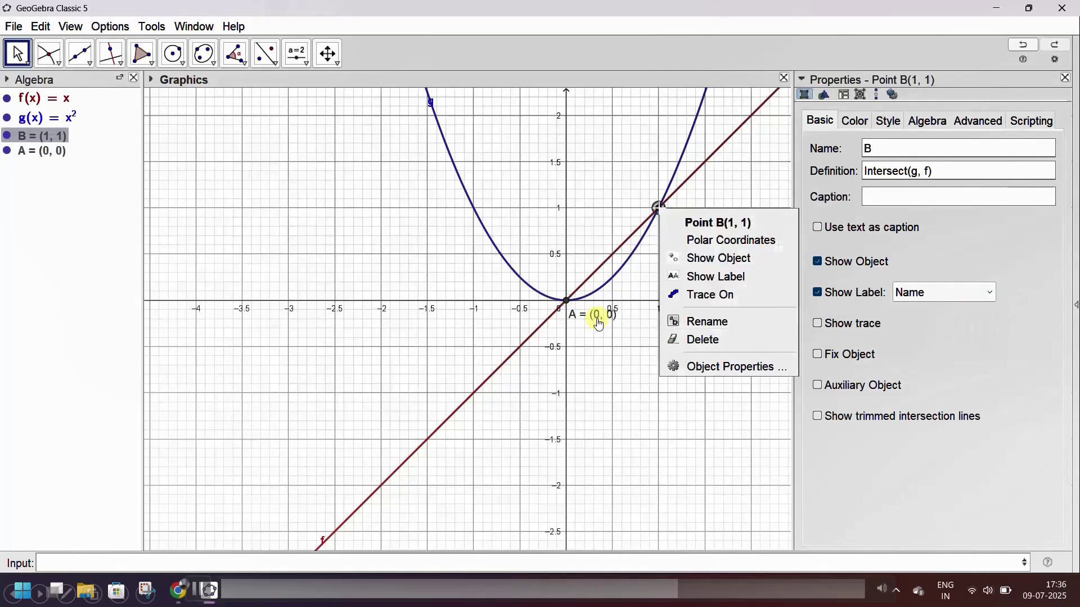
{"action": "left_click", "coordinate": [989, 295]}
{"action": "left_click", "coordinate": [960, 328]}
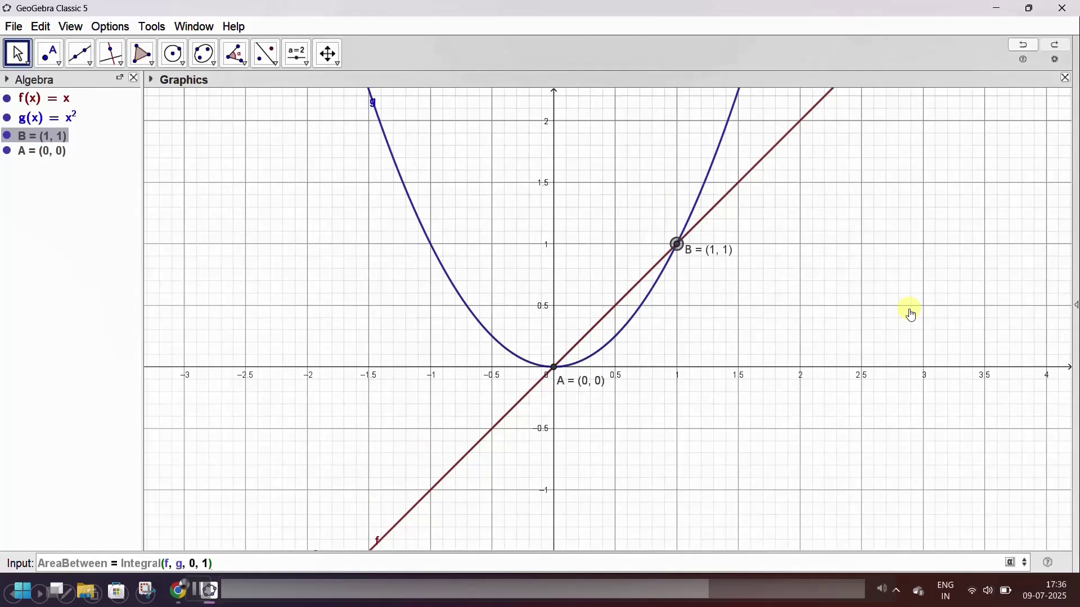
- Shade and calculate the region between the line and parabola with AreaBetween = Integral(f, g, 0, 1)
{"action": "key", "text": "Return"}
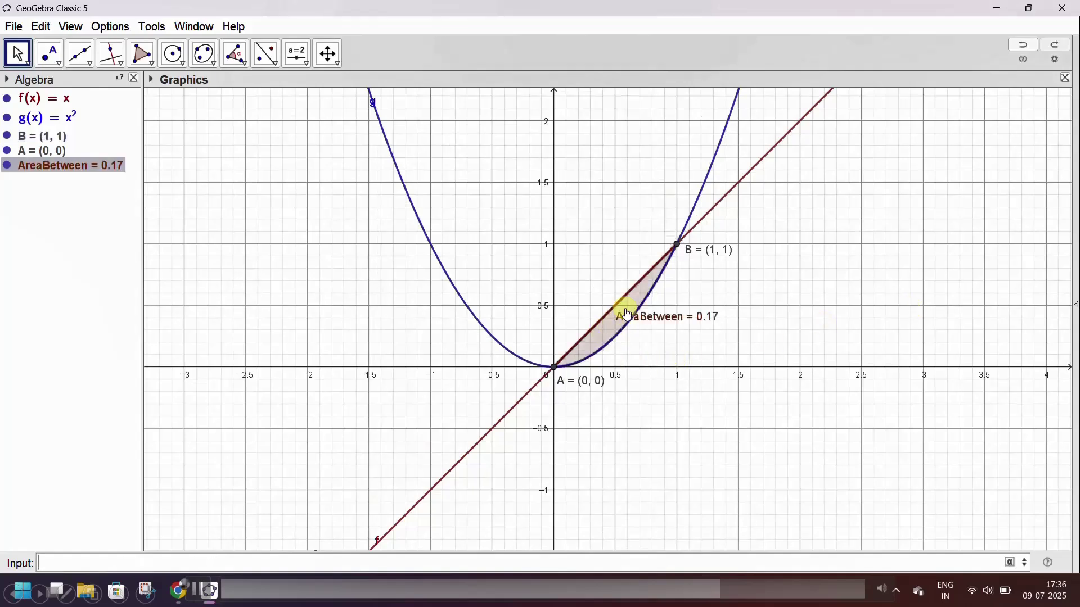
{"action": "left_click", "coordinate": [716, 591]}
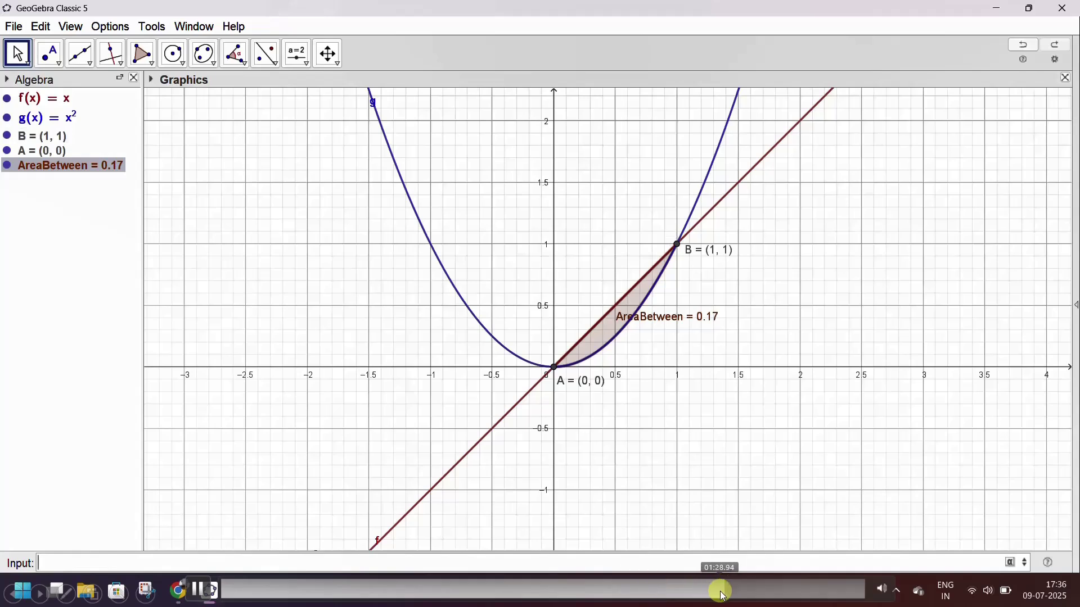
{"action": "left_click", "coordinate": [711, 592]}
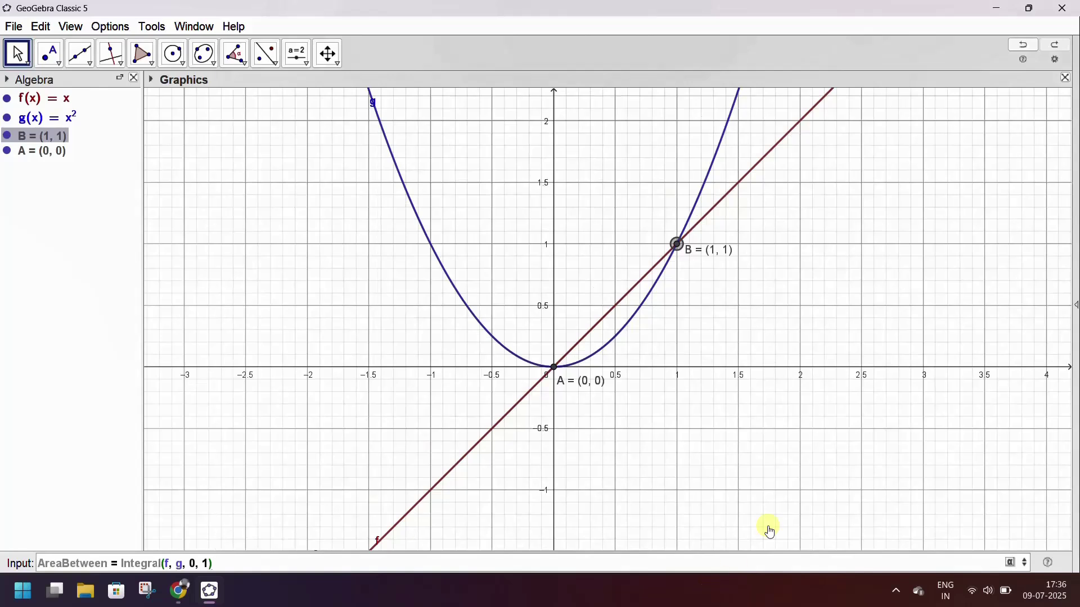
{"action": "key", "text": "Return"}
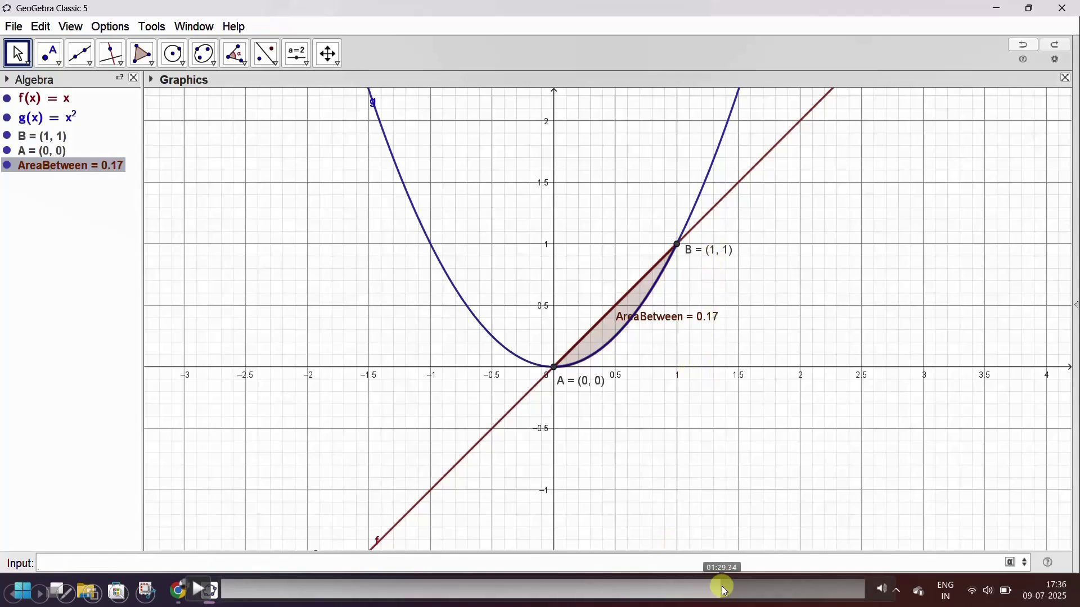
{"action": "left_click", "coordinate": [200, 591]}
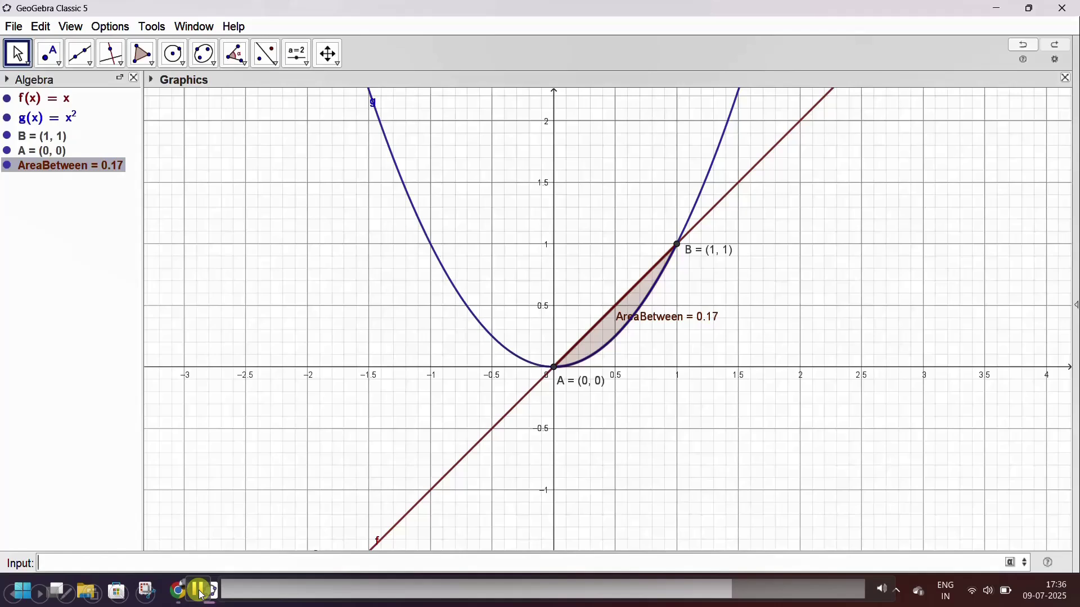
- Move the AreaBetween label off the shaded region to just outside the parabola
{"action": "left_click_drag", "start_coordinate": [651, 321], "coordinate": [686, 322]}
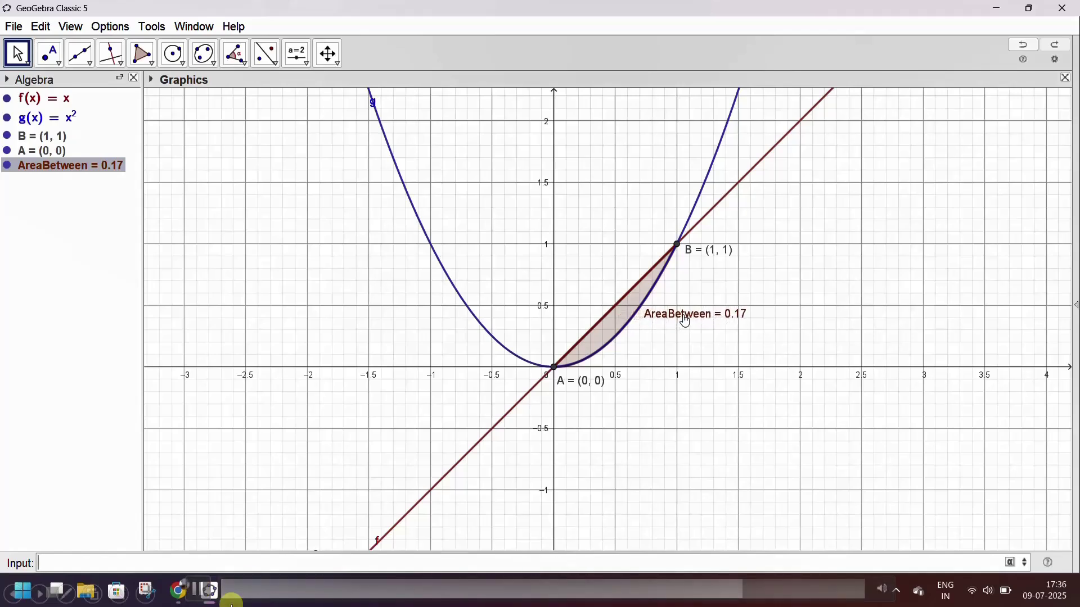
{"action": "left_click", "coordinate": [204, 593]}
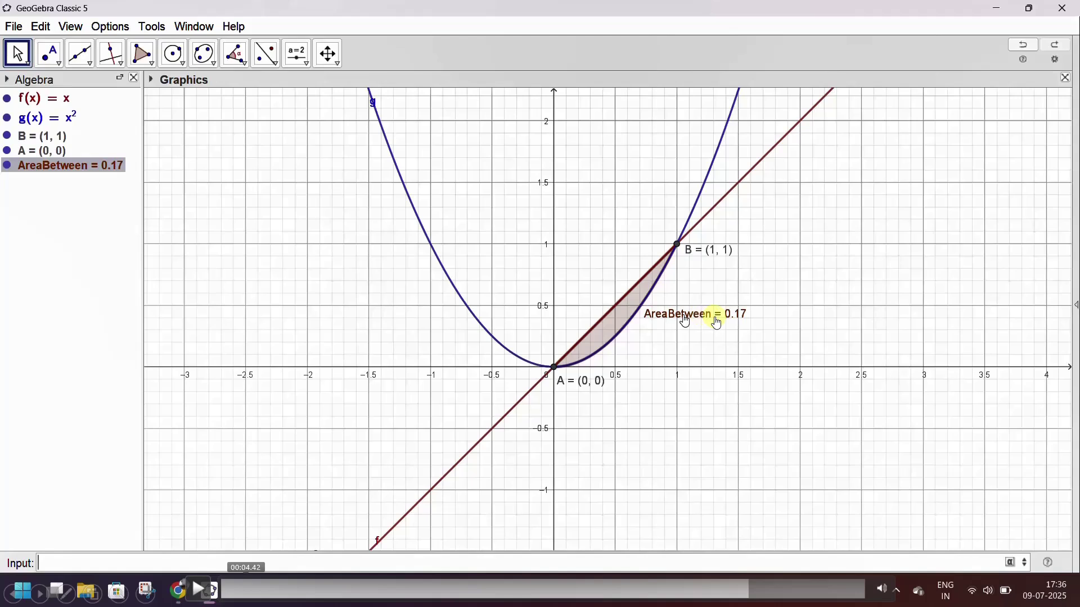
{"action": "left_click", "coordinate": [717, 588]}
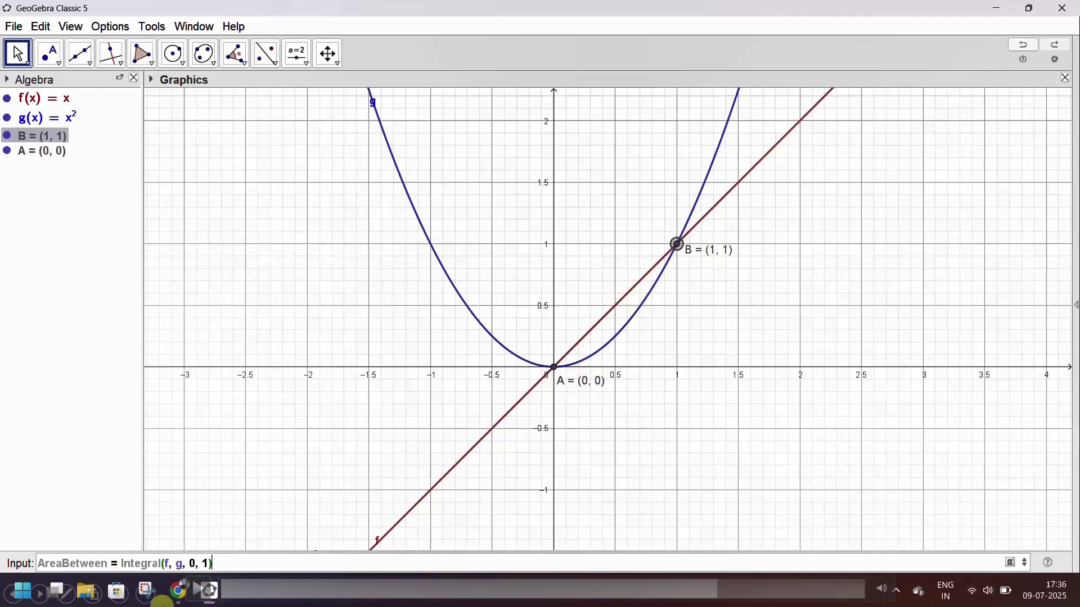
- Calculate and shade AreaBetween for f and g from 0 to 1, and add a text object with Text("Area = " + AreaBetween)
{"action": "key", "text": "Return"}
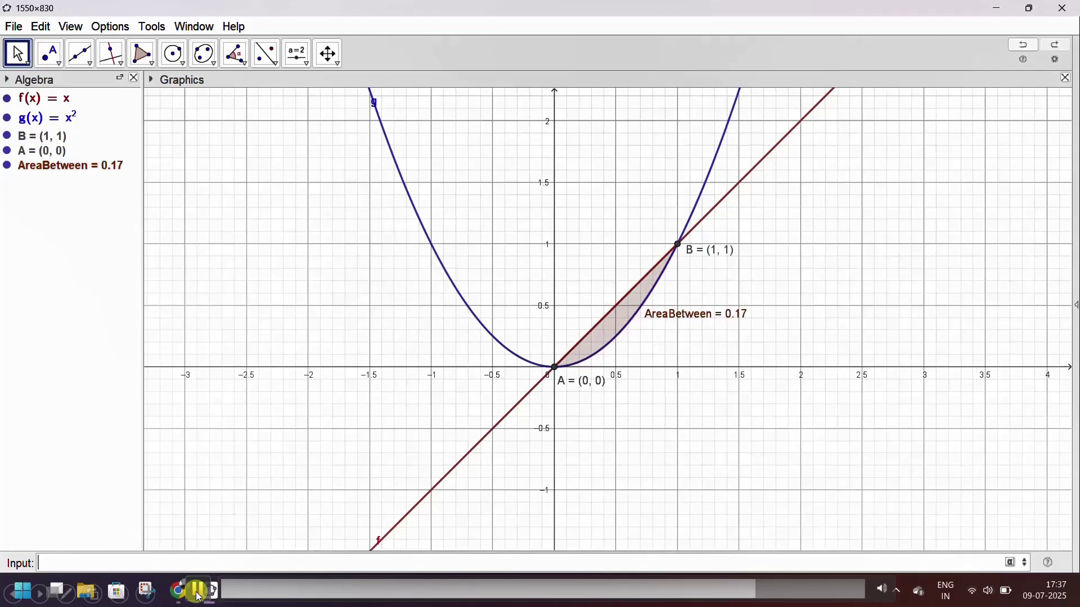
{"action": "type", "text": "Text(\"Area = \" + AreaBetween)"}
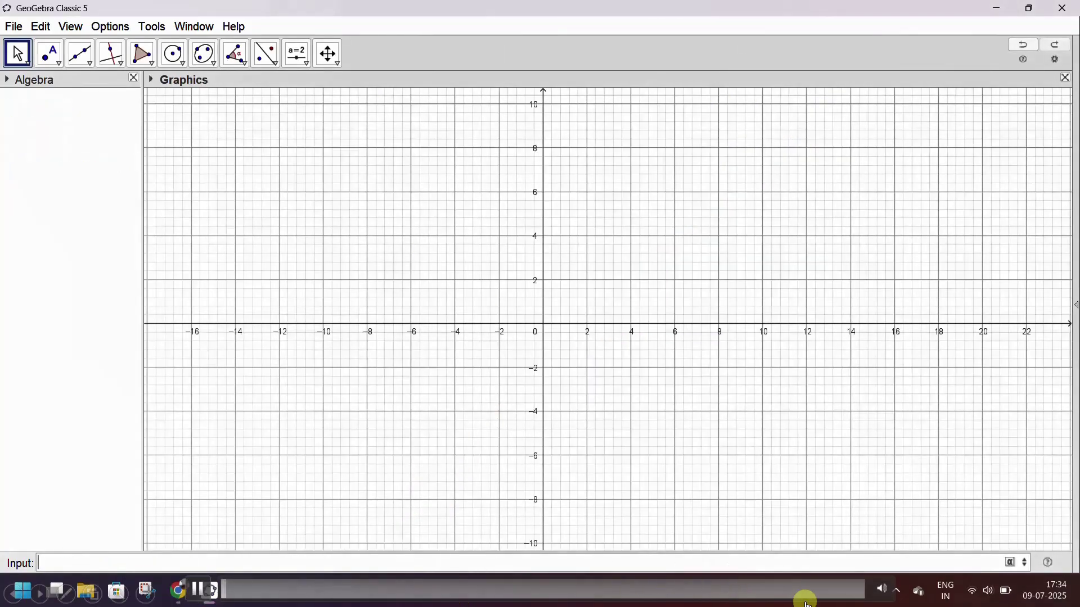
{"action": "left_click", "coordinate": [846, 597]}
{"action": "left_click_drag", "start_coordinate": [847, 597], "coordinate": [764, 588]}
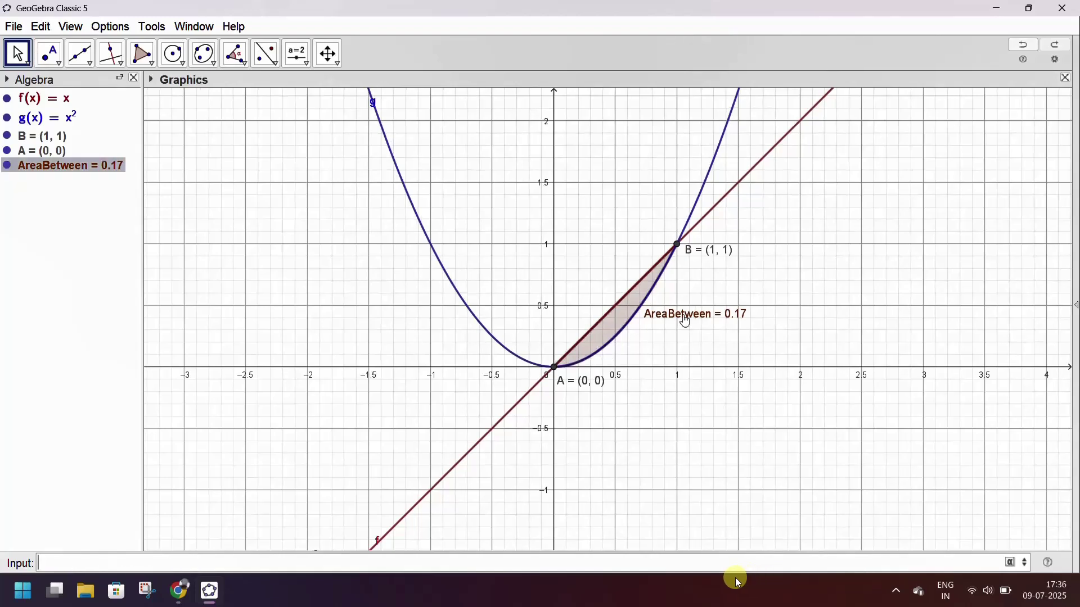
{"action": "left_click_drag", "start_coordinate": [683, 320], "coordinate": [658, 326]}
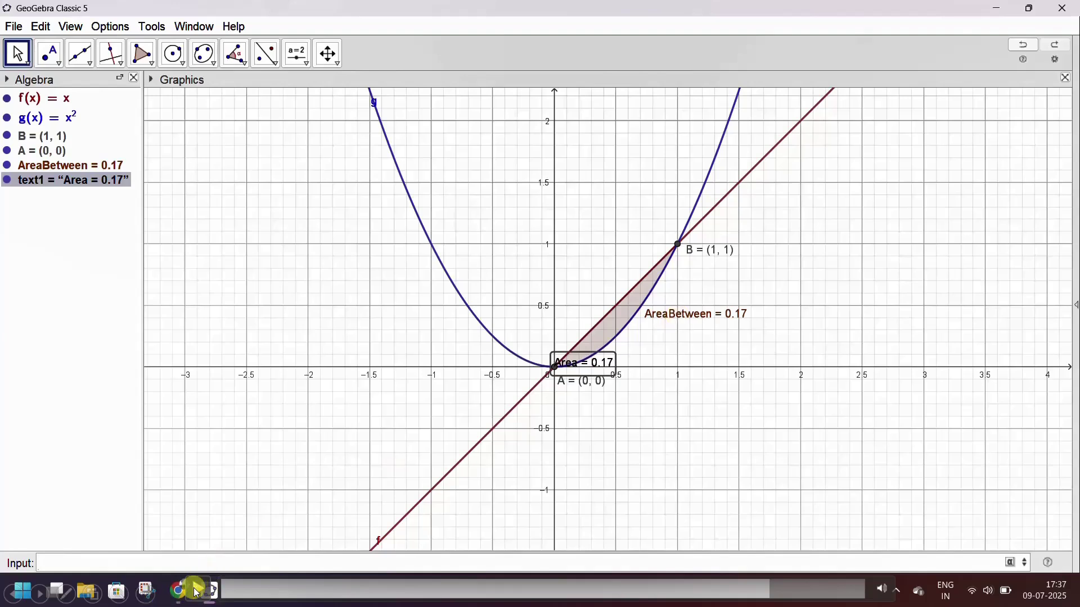
- Hide the AreaBetween label of the shaded region and move the Area text from the origin onto the middle of that region
{"action": "left_click_drag", "start_coordinate": [585, 367], "coordinate": [601, 339]}
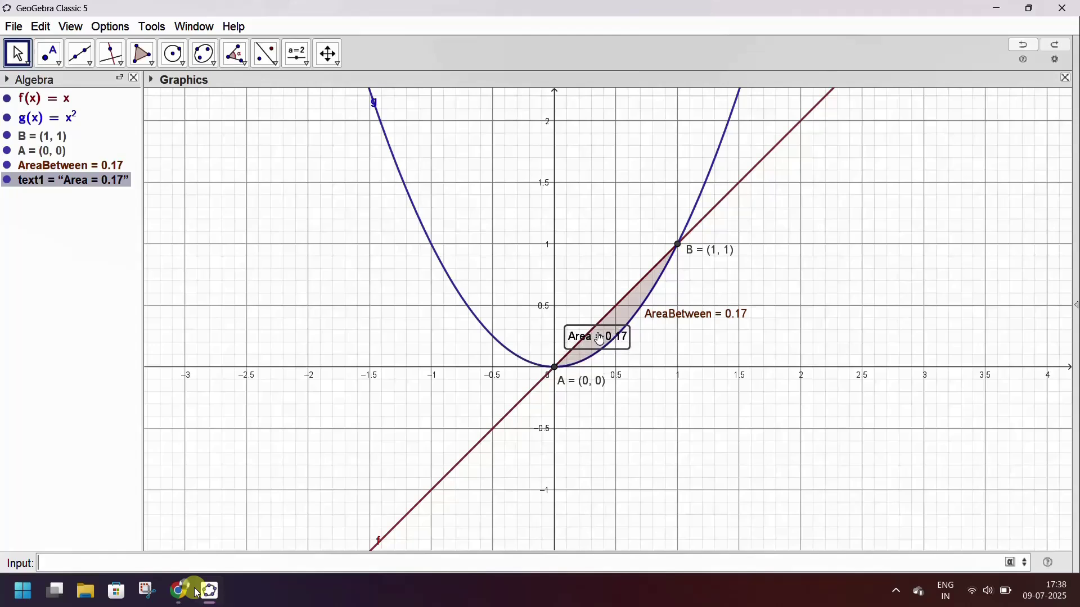
{"action": "key", "text": "ctrl+z"}
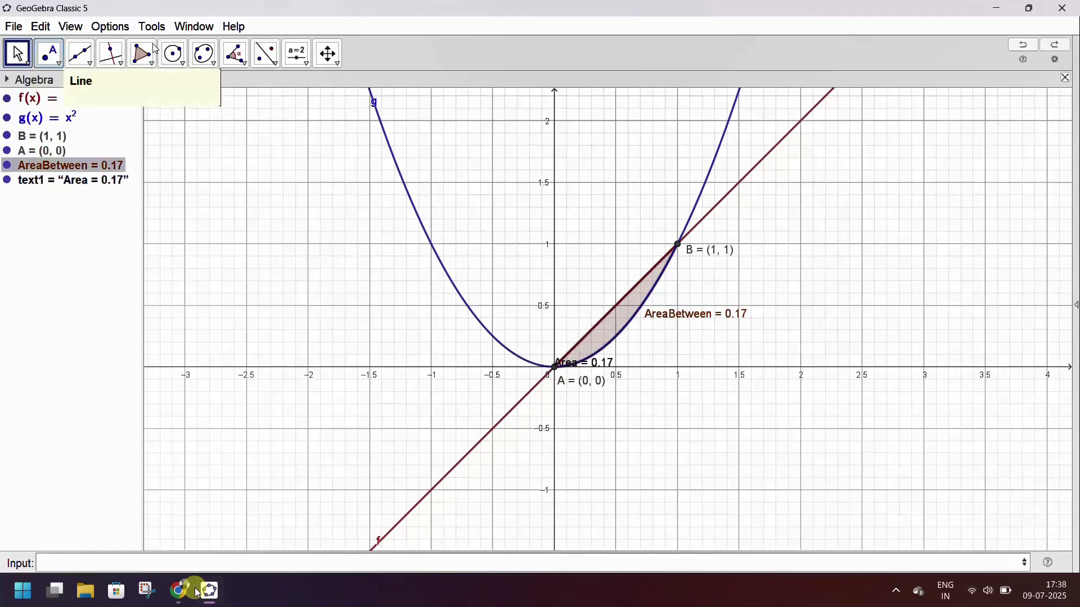
{"action": "right_click", "coordinate": [685, 323]}
{"action": "left_click", "coordinate": [727, 368]}
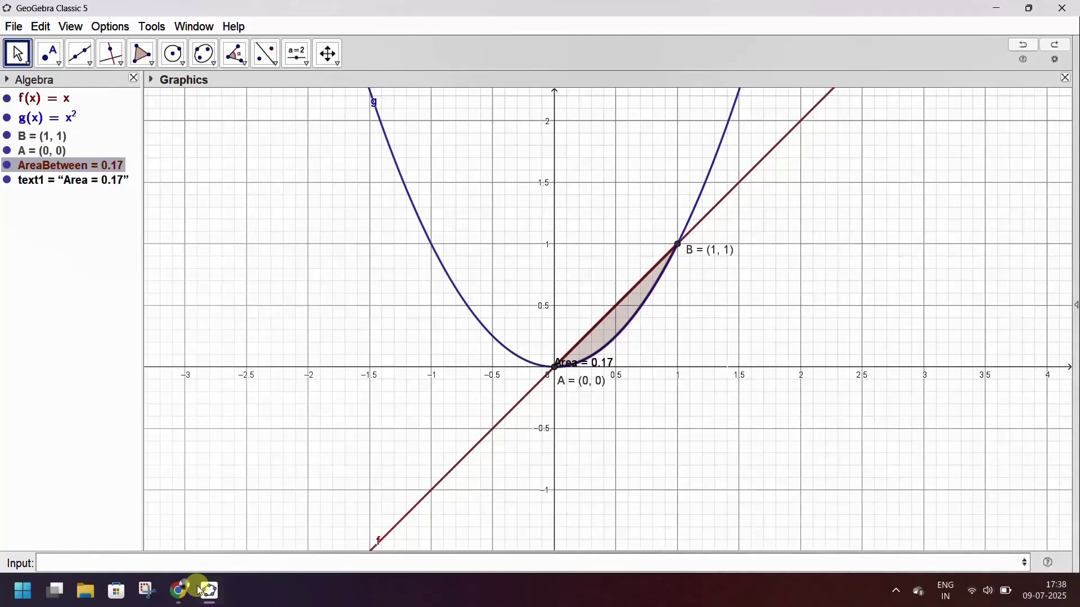
{"action": "left_click_drag", "start_coordinate": [597, 370], "coordinate": [634, 330]}
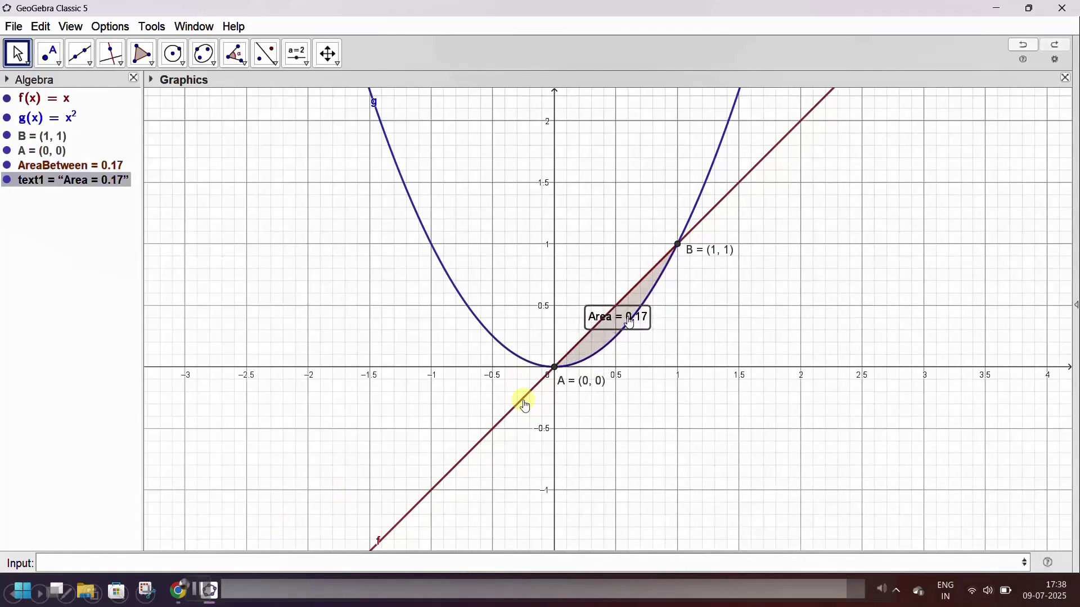
{"action": "left_click_drag", "start_coordinate": [634, 330], "coordinate": [641, 326]}
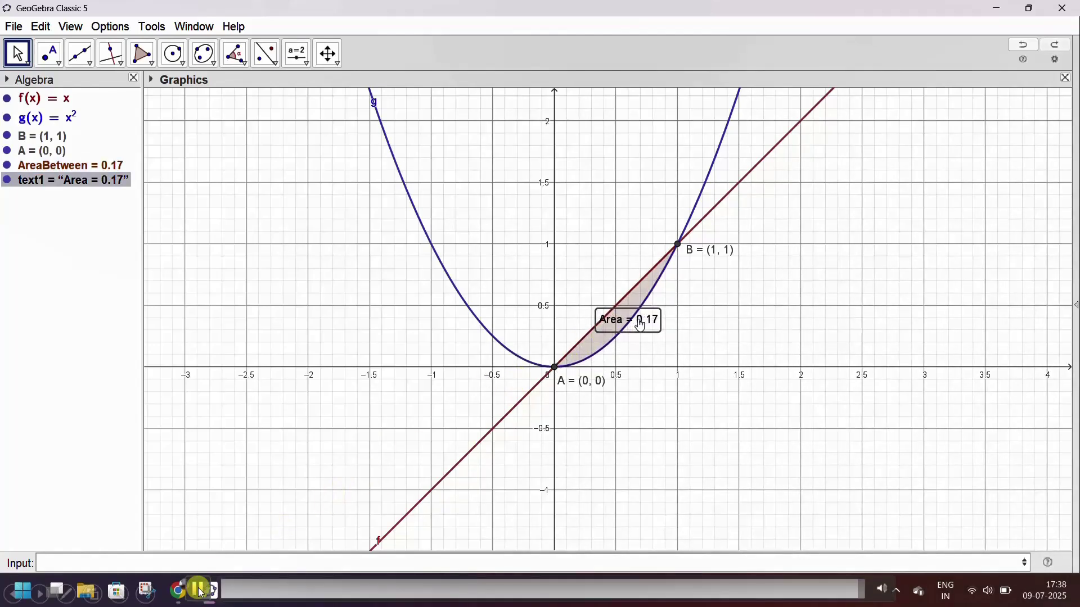